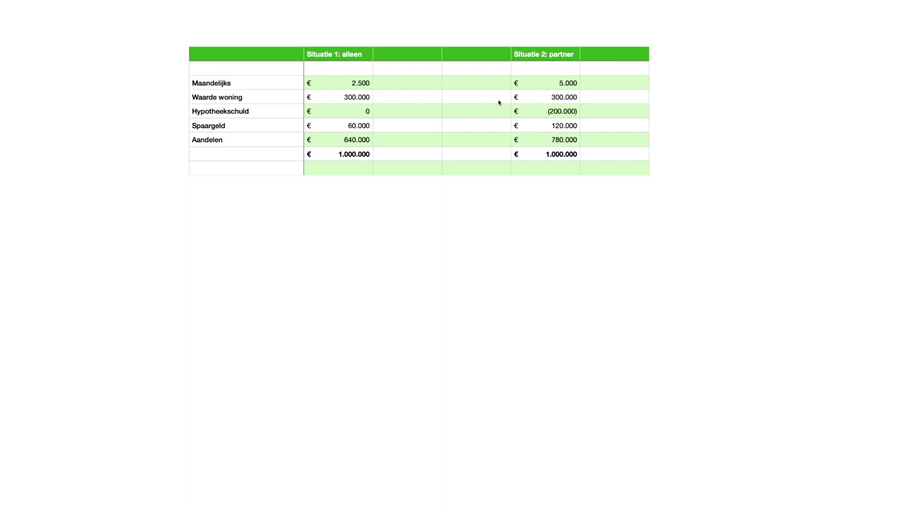
Step: Examine the starting Hypotheekschuld, Spaargeld, Waarde woning and Aandelen amounts for Situatie 1 and Situatie 2
left_click(354, 111)
left_click(551, 114)
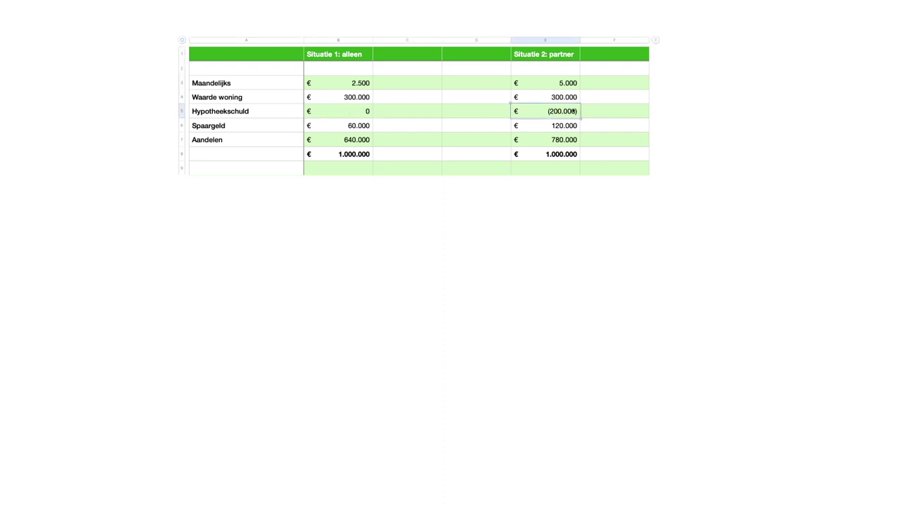
left_click(352, 126)
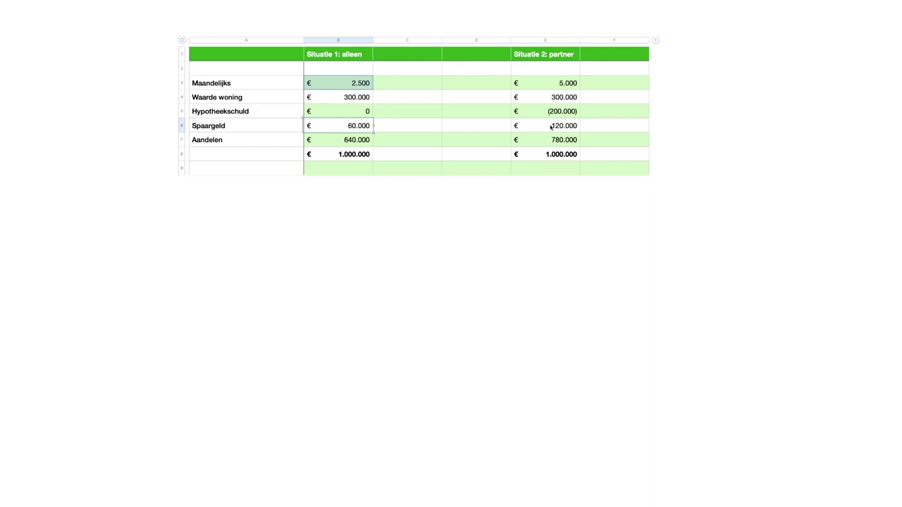
left_click(573, 127)
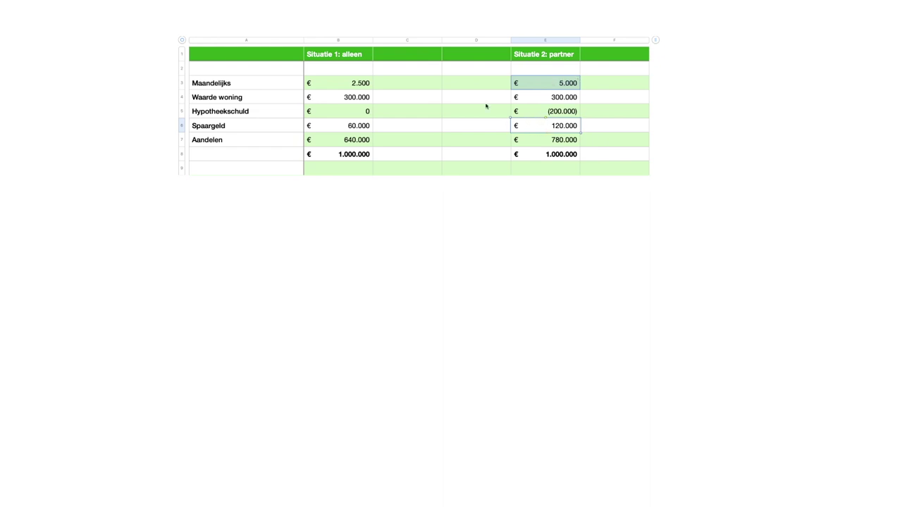
left_click(368, 130)
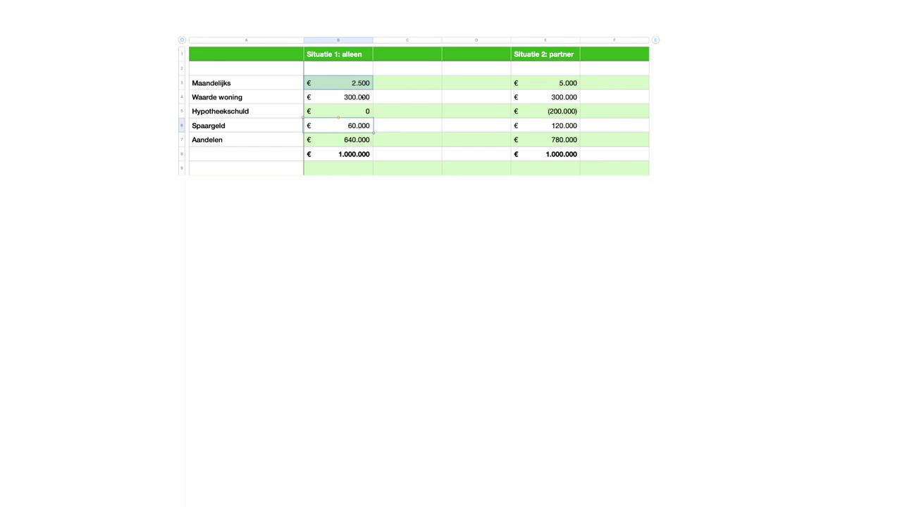
left_click(361, 98)
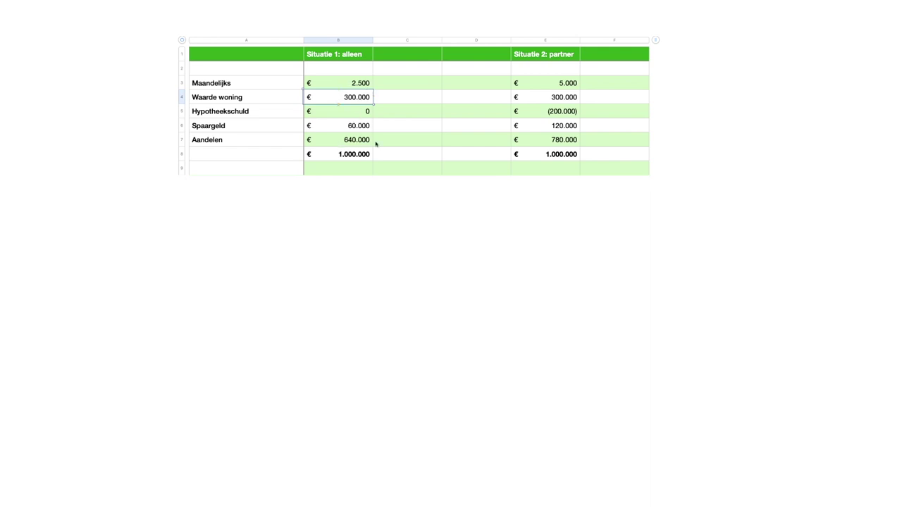
left_click(348, 140)
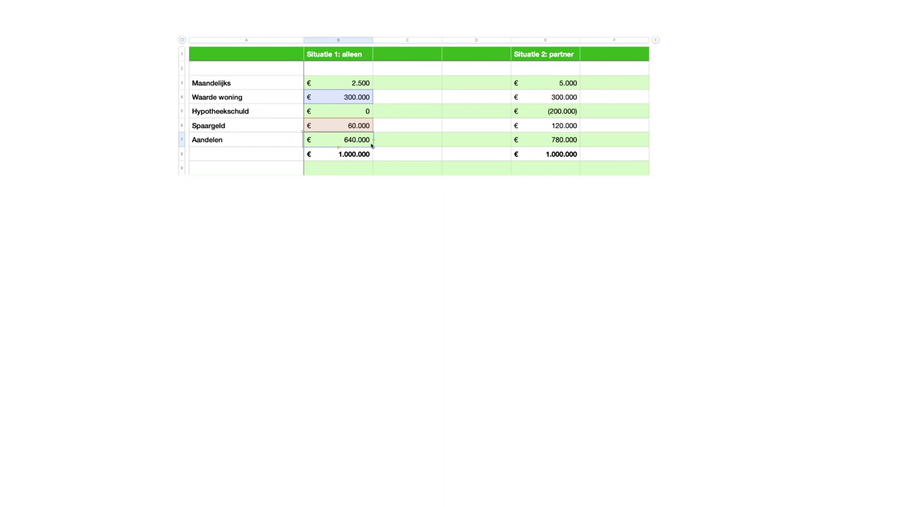
left_click(543, 141)
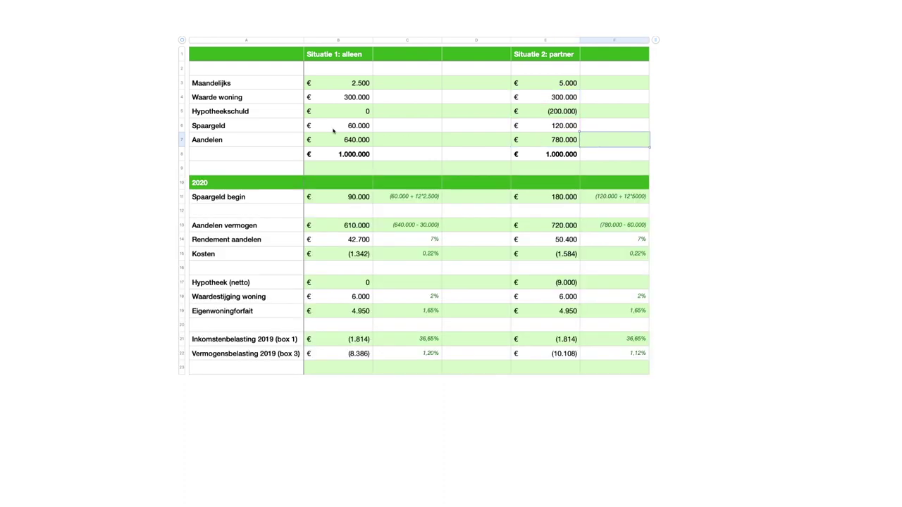
left_click(124, 184)
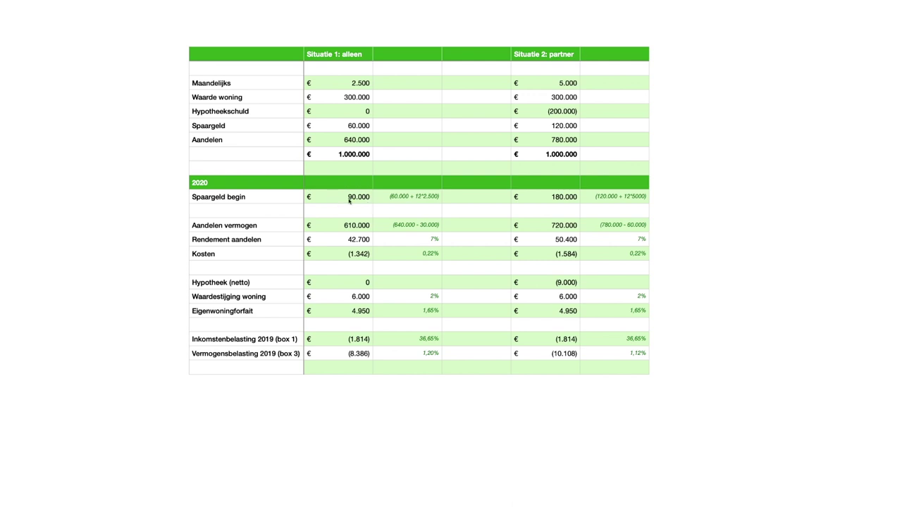
Step: Inspect the 2020 Spaargeld begin, Aandelen vermogen and Rendement aandelen cells for Situatie 1 to see which inputs they use
left_click(348, 200)
left_click(351, 222)
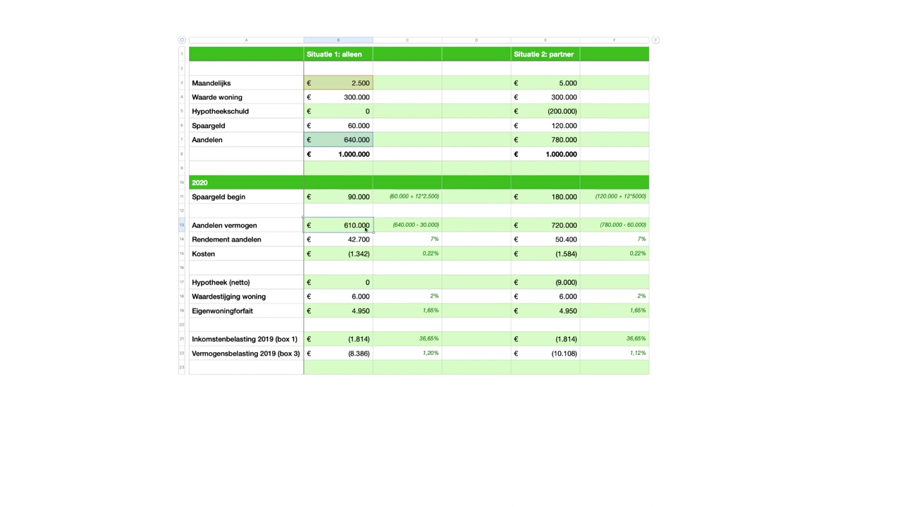
left_click(336, 245)
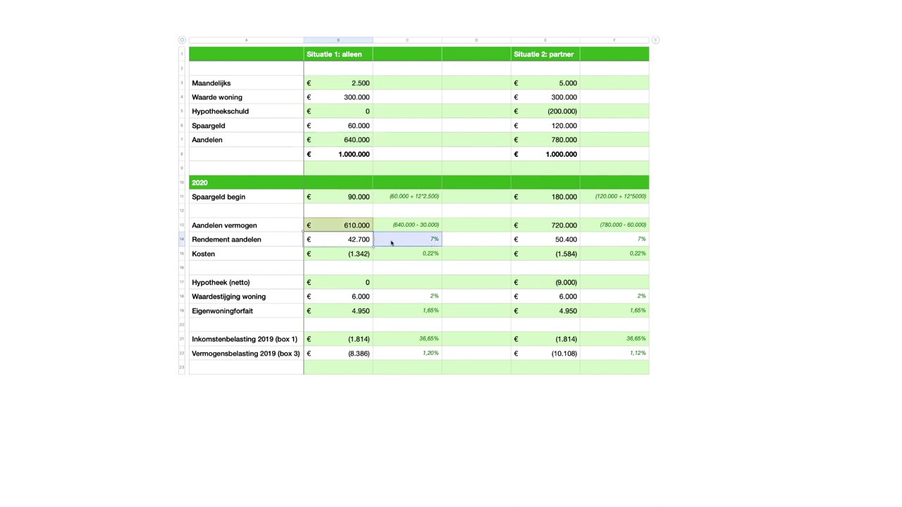
left_click(103, 227)
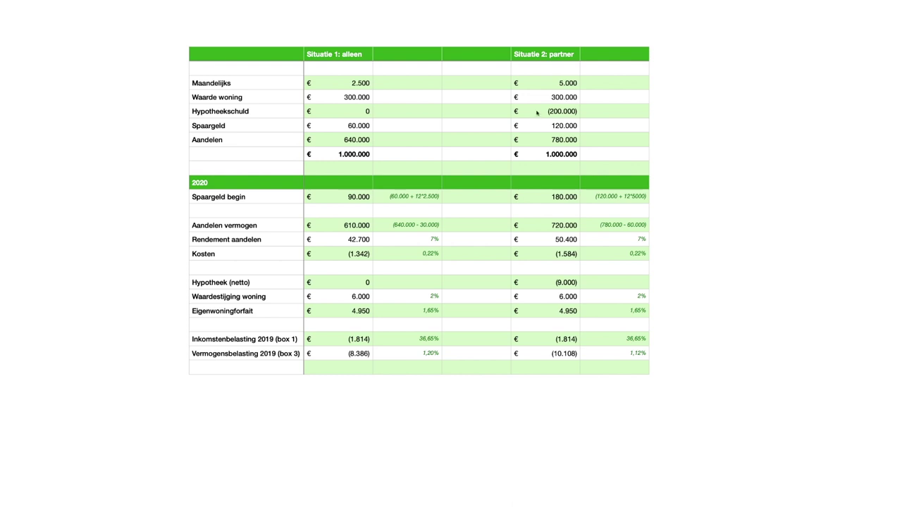
Step: Examine the 2020 housing rows: net mortgage for Situatie 2, Waardestijging woning for Situatie 1, and Eigenwoningforfait for both situations
left_click(568, 284)
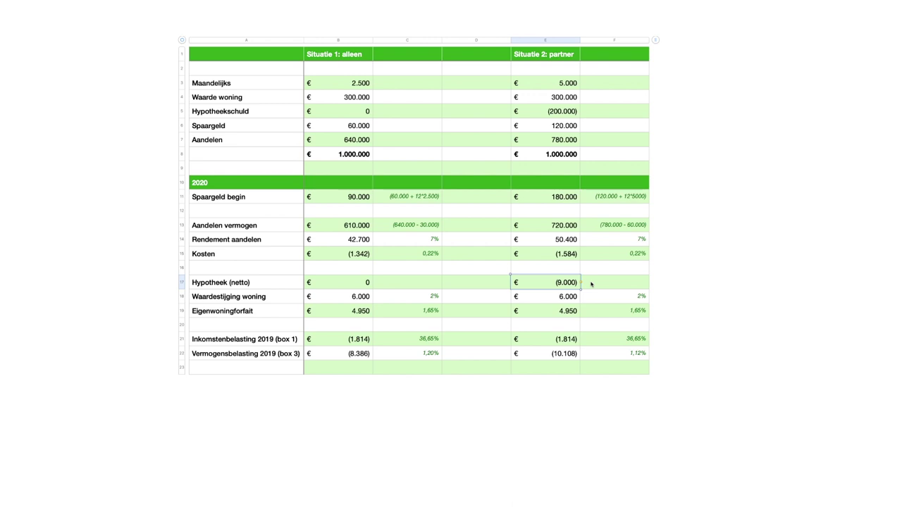
left_click(592, 284)
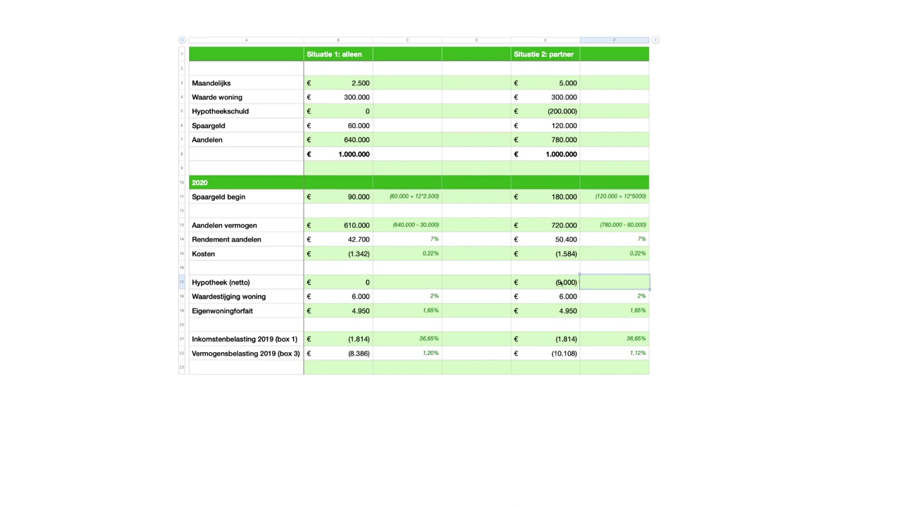
left_click(359, 298)
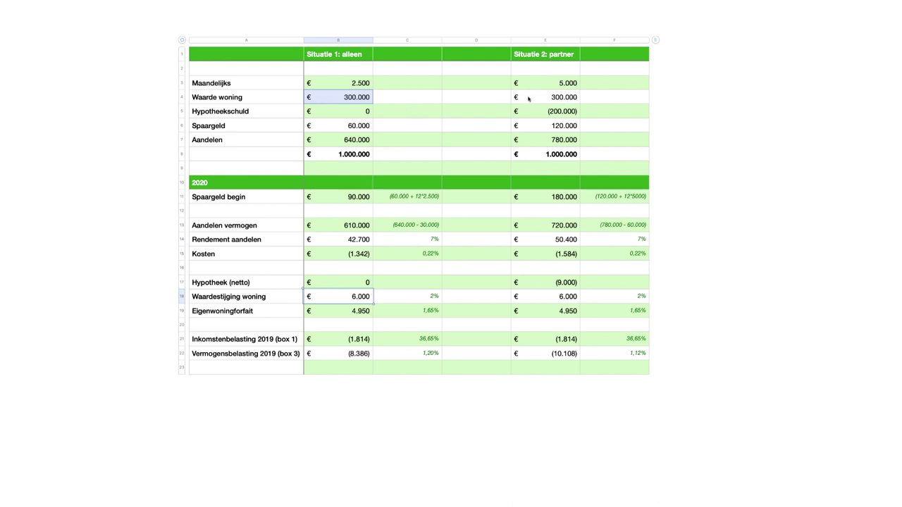
left_click(349, 315)
left_click(402, 315)
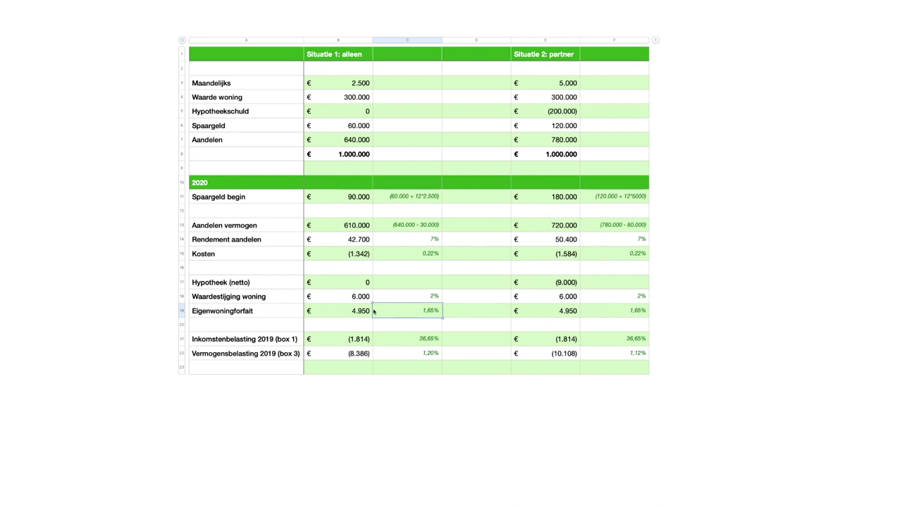
left_click(360, 314)
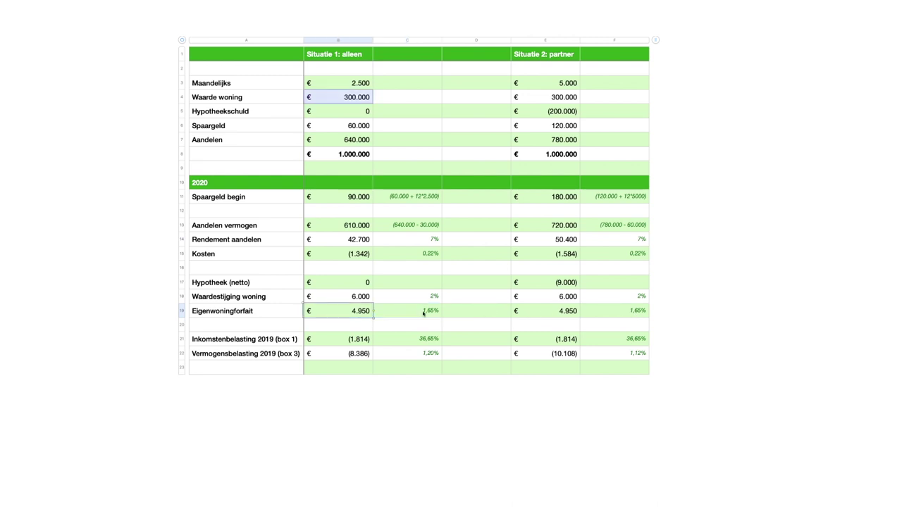
left_click(424, 314)
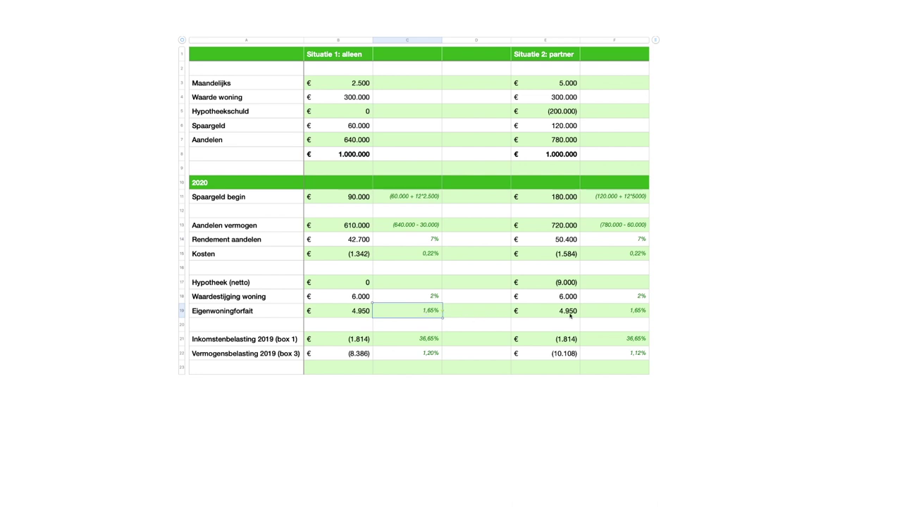
left_click(571, 316)
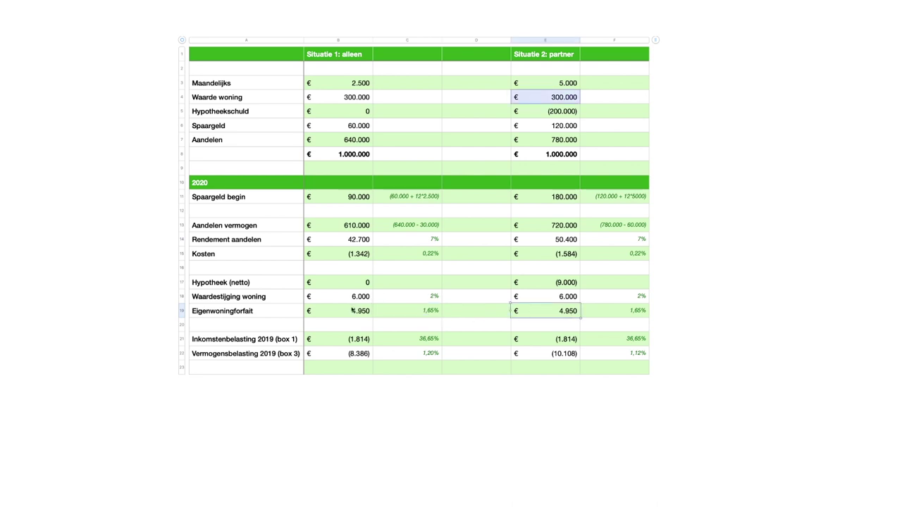
Step: Examine the Inkomstenbelasting 2019 (box 1) and Vermogensbelasting 2019 (box 3) amounts and their percentages
left_click(343, 341)
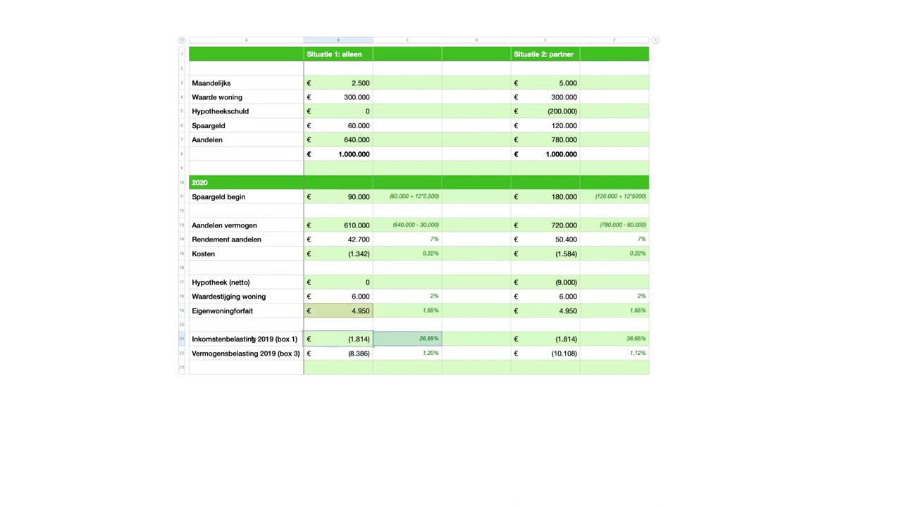
left_click(146, 341)
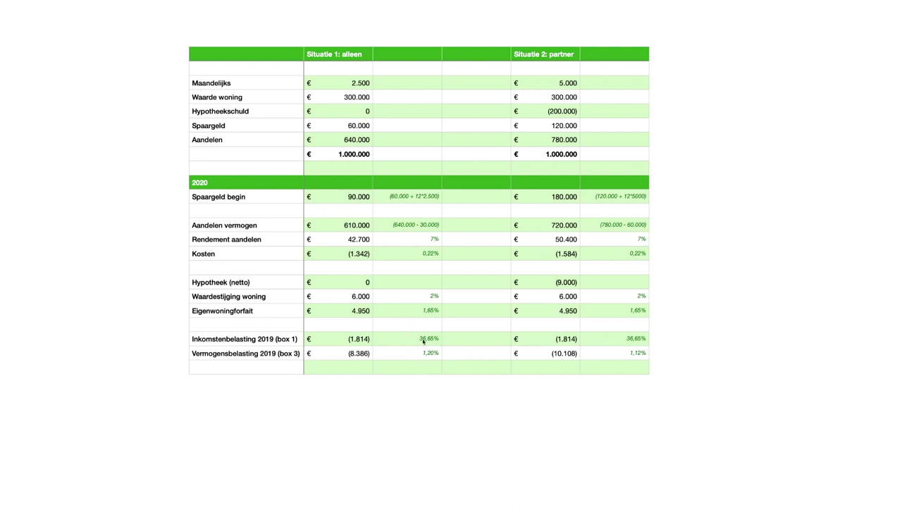
left_click(425, 344)
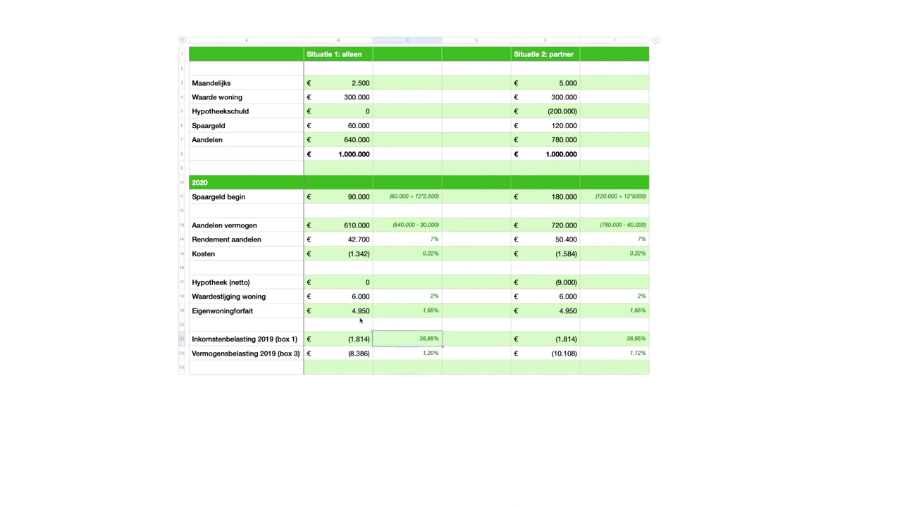
left_click(361, 315)
left_click(357, 343)
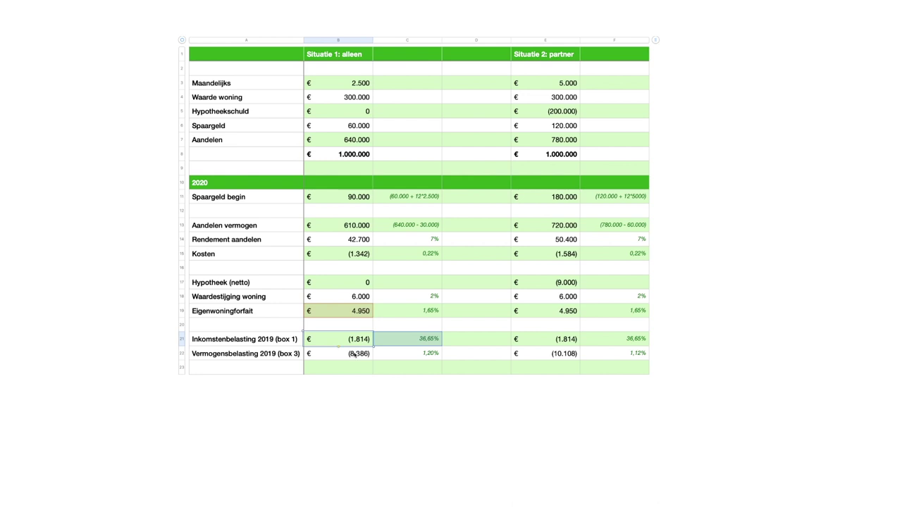
left_click(355, 353)
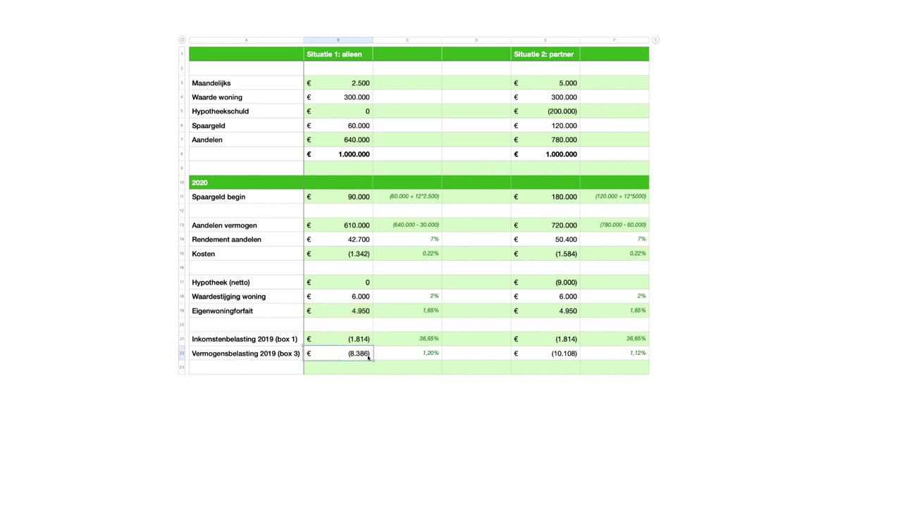
left_click(137, 357)
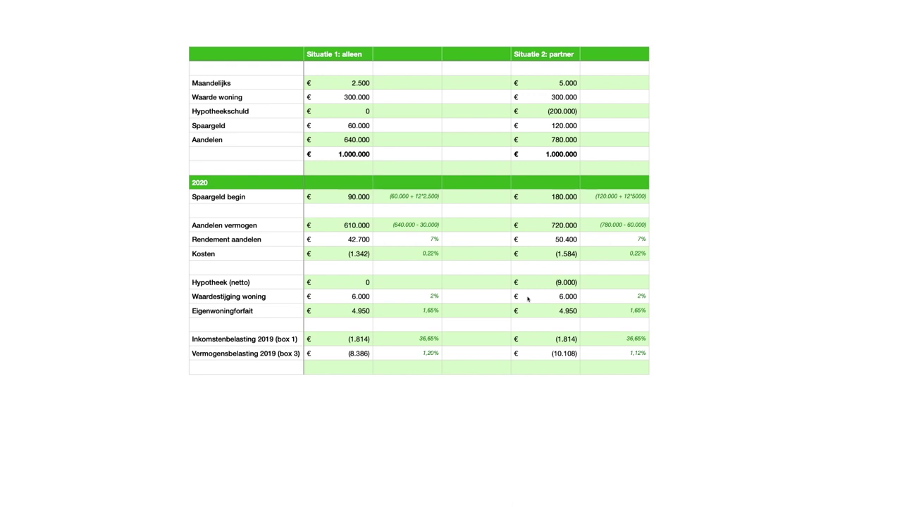
left_click(559, 330)
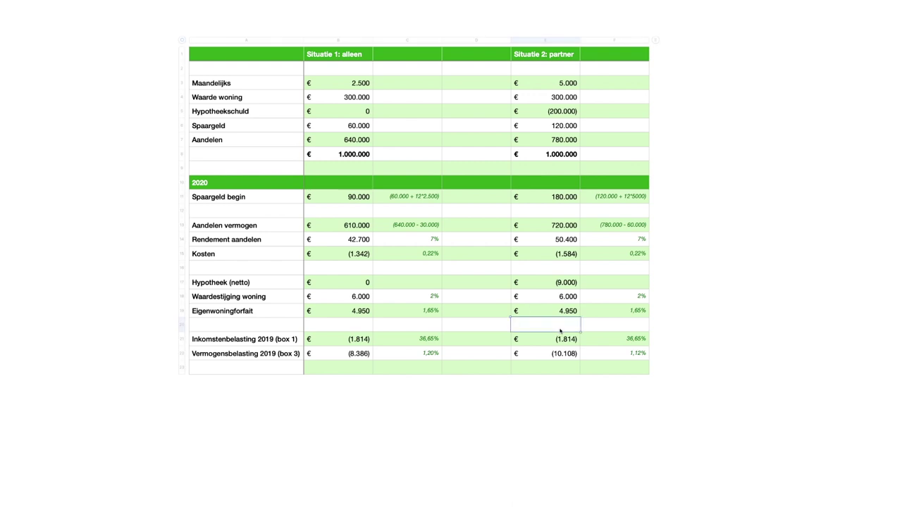
left_click(611, 358)
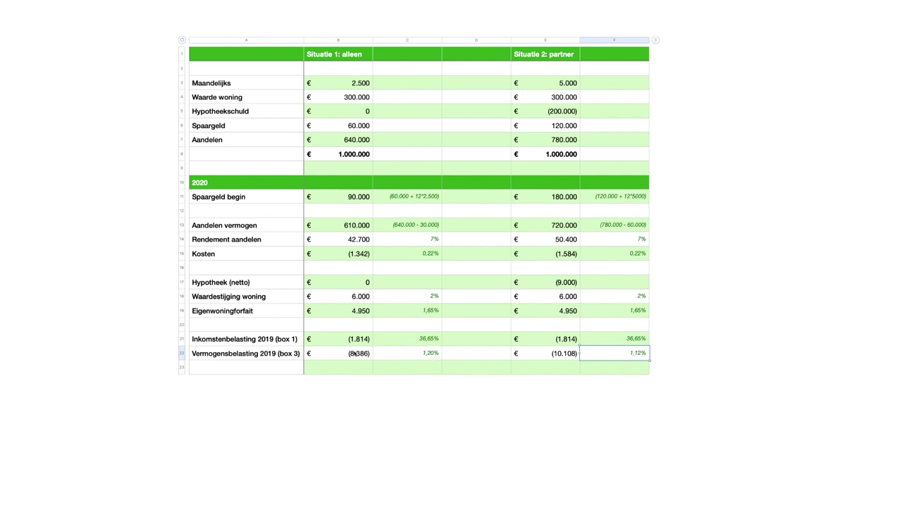
left_click(158, 323)
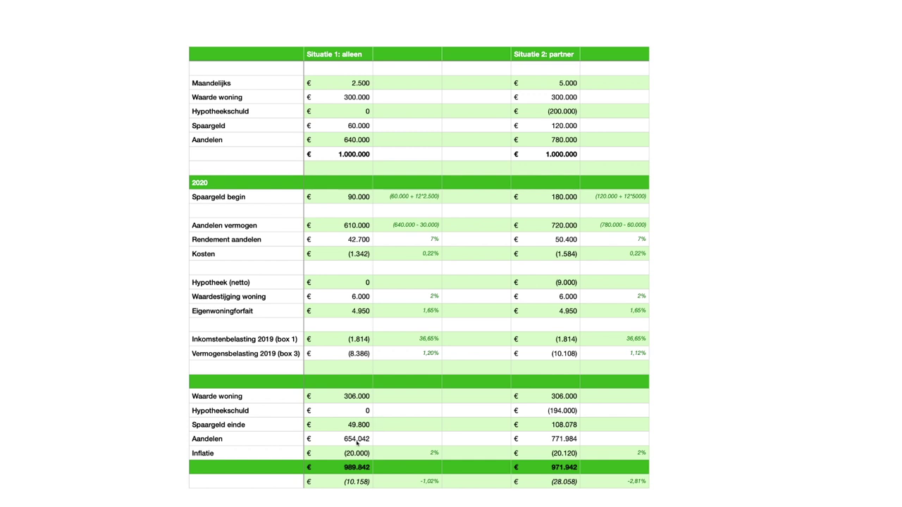
Step: Inspect Situatie 1's year-end Aandelen, Inflatie rate and final total against its starting total
left_click(356, 440)
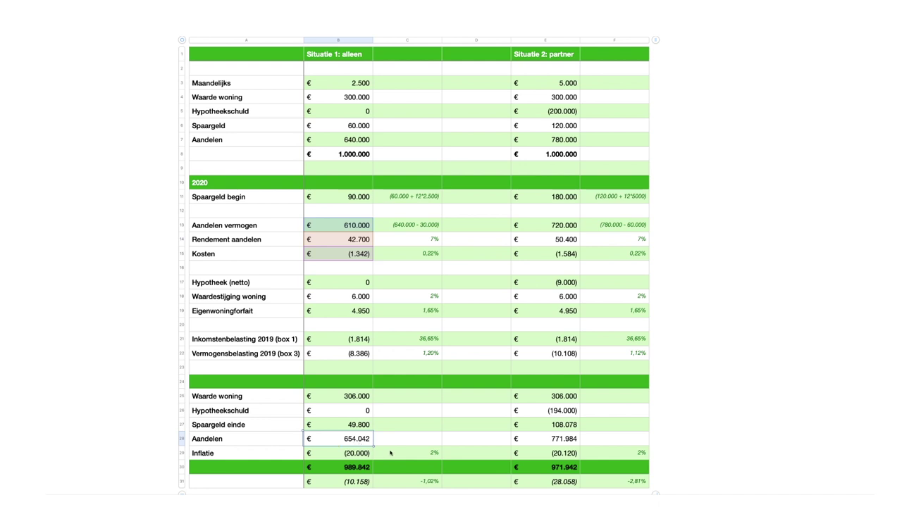
left_click(390, 452)
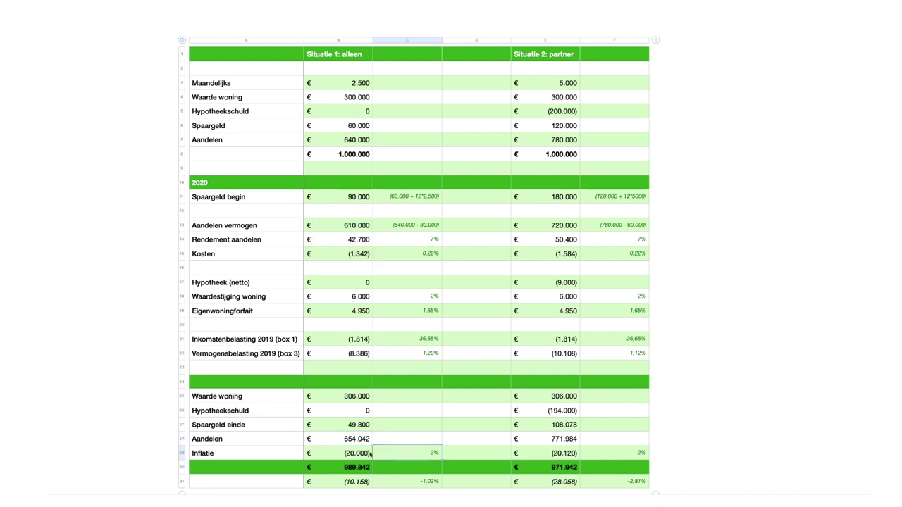
left_click(351, 157)
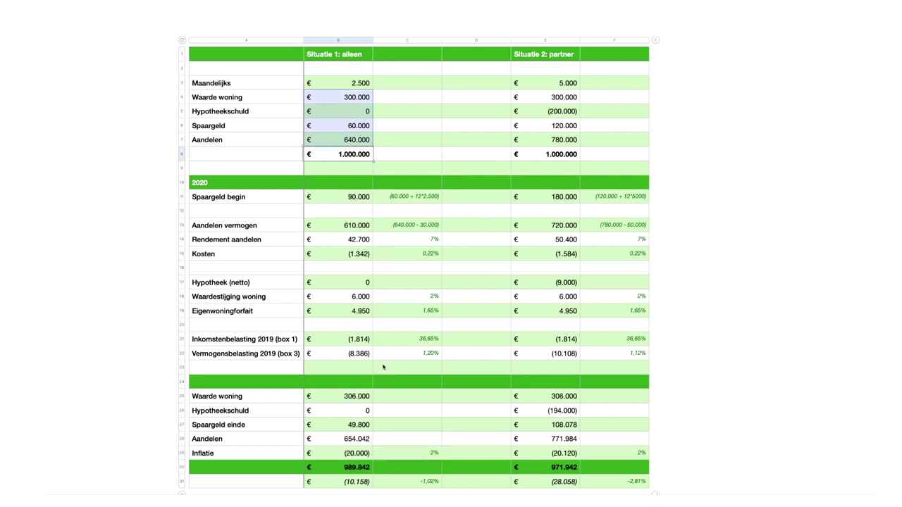
left_click(384, 458)
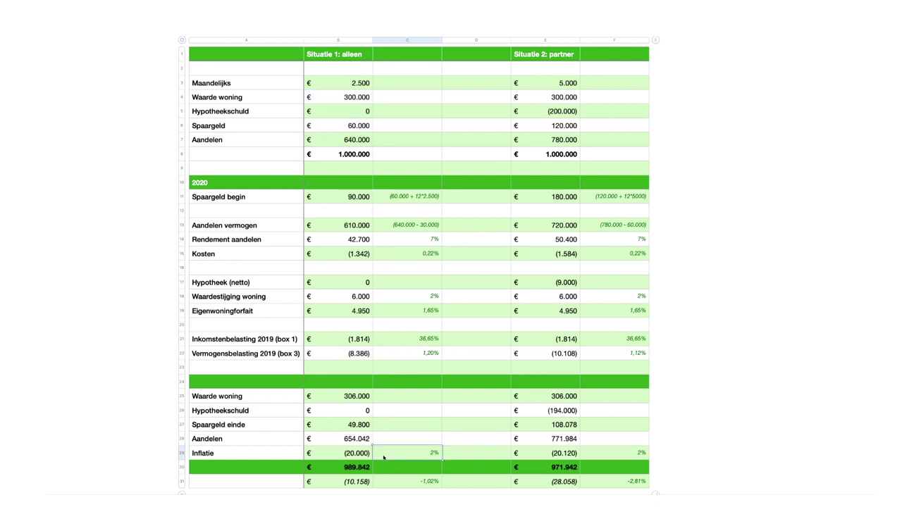
key("Escape")
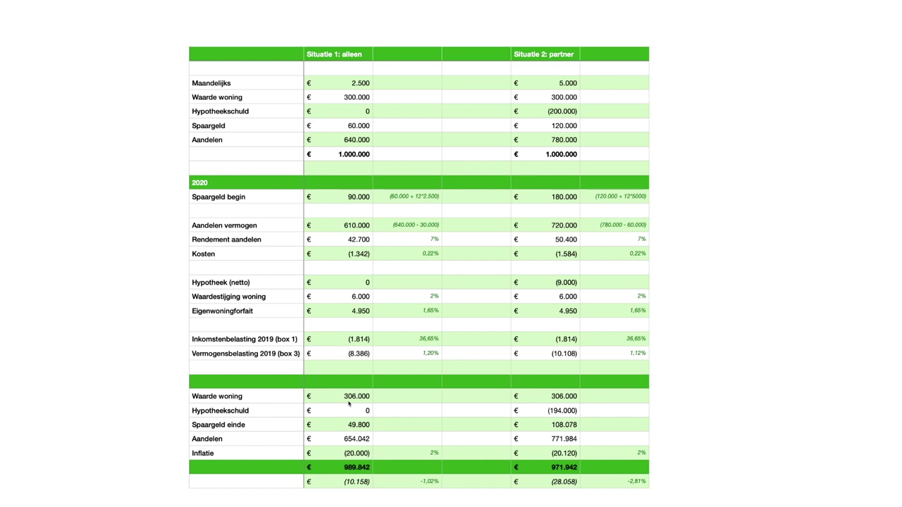
left_click(361, 470)
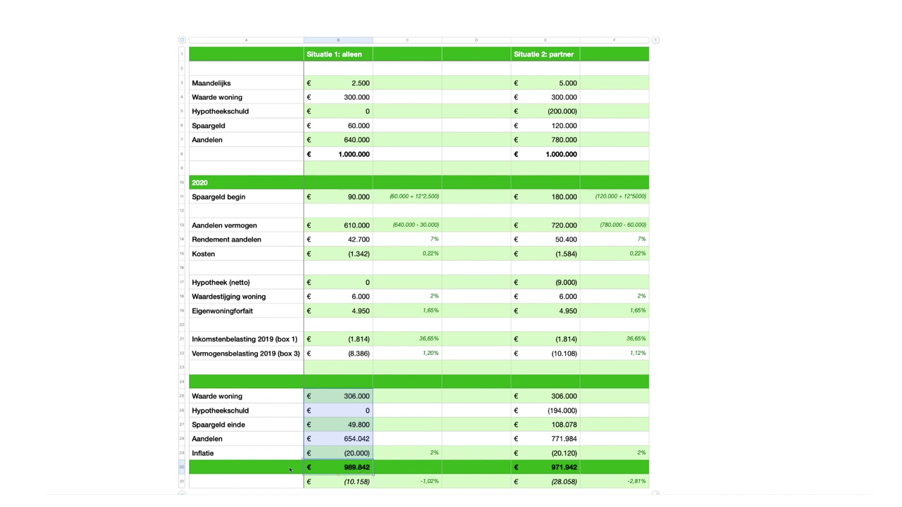
left_click(169, 449)
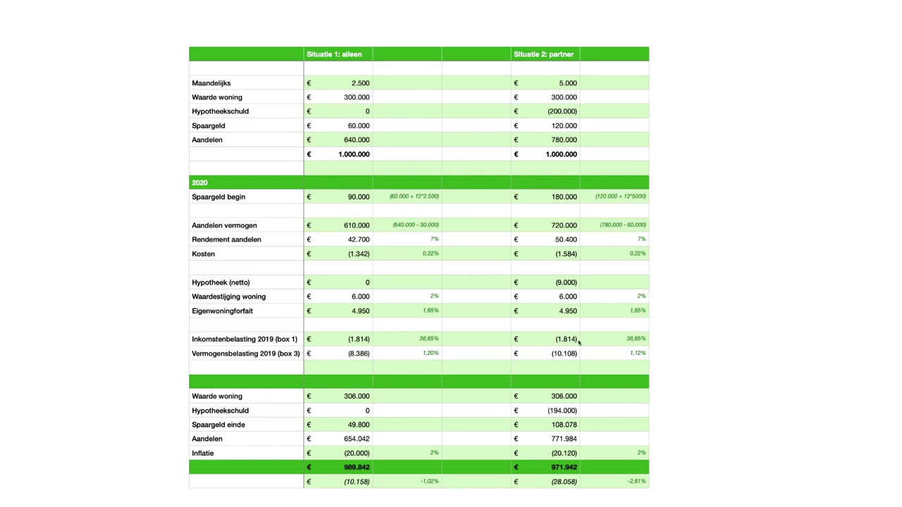
Step: Inspect how Situatie 2's year-end Aandelen and Inflatie amounts are built up from the cells above
left_click(562, 437)
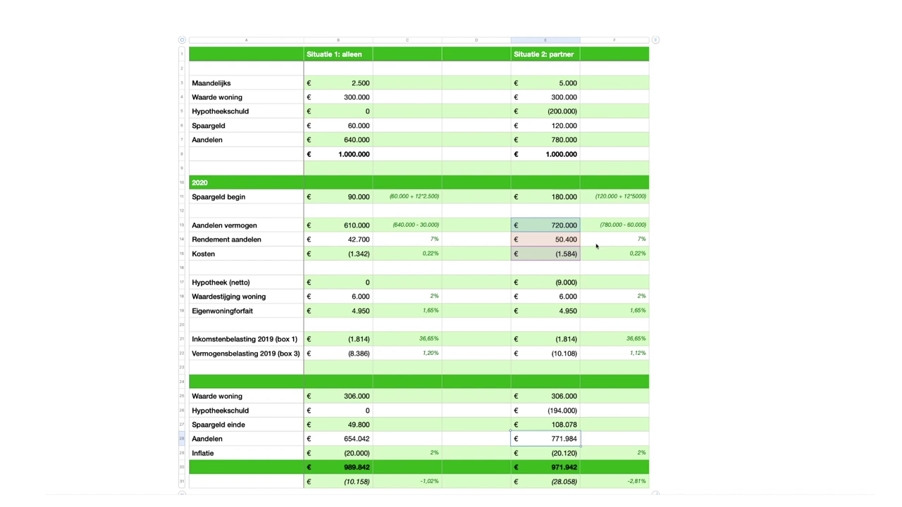
left_click(564, 453)
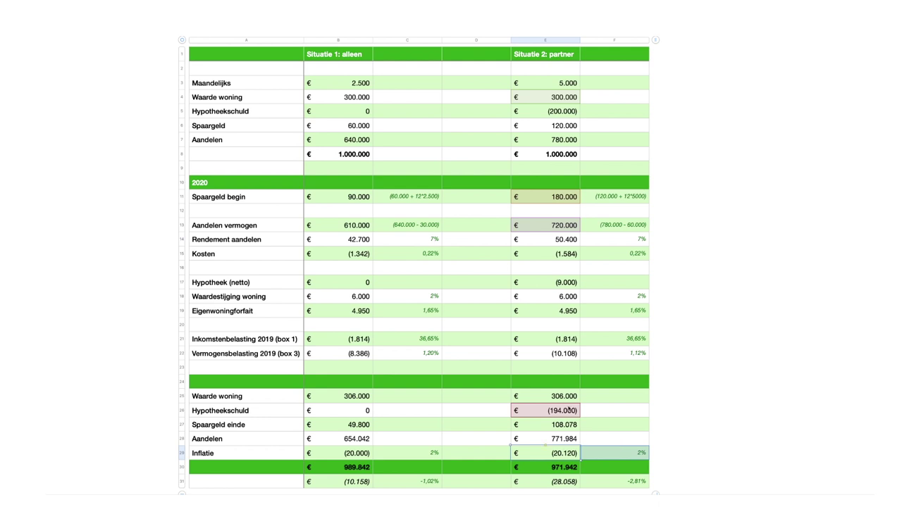
left_click(676, 420)
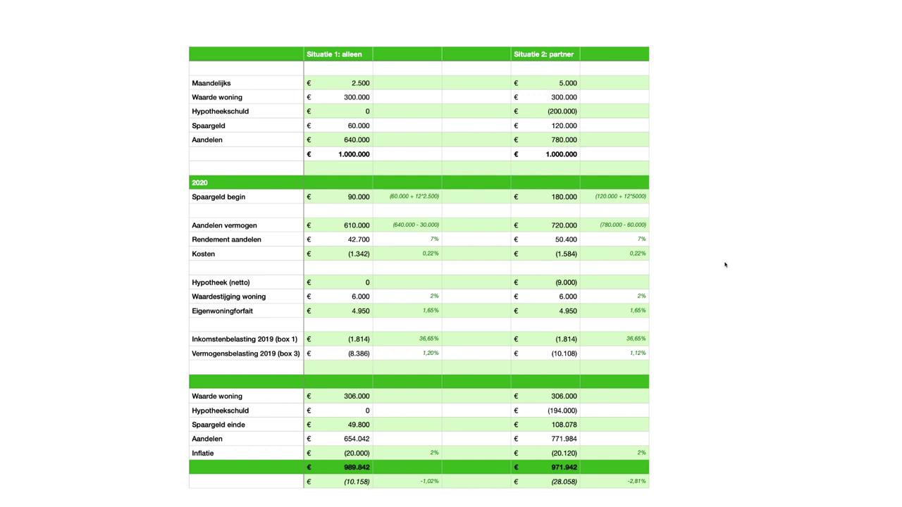
Step: View the comparison for share returns (Rendement aandelen) of -10% and 25%
key("Right")
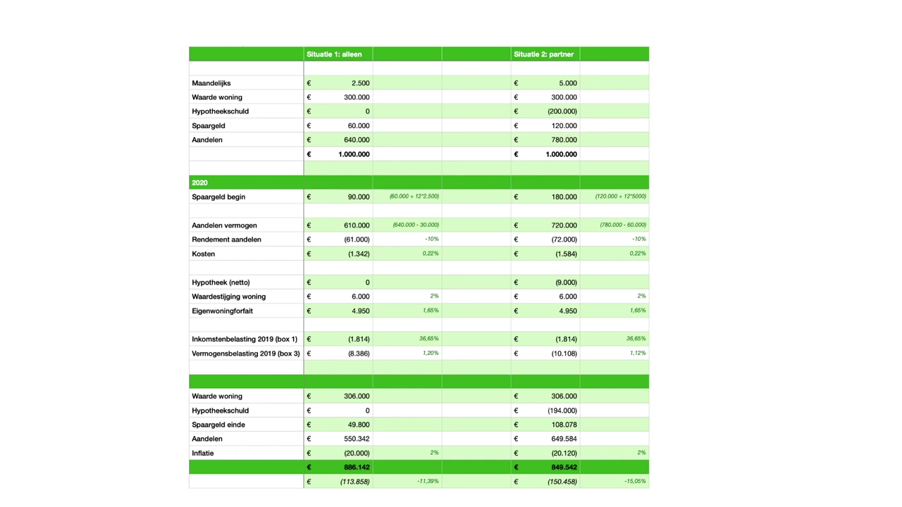
key("Right")
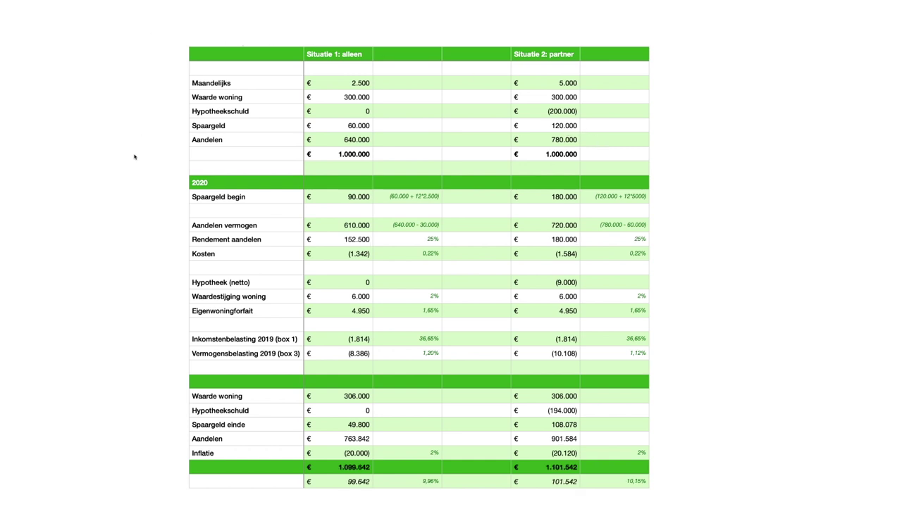